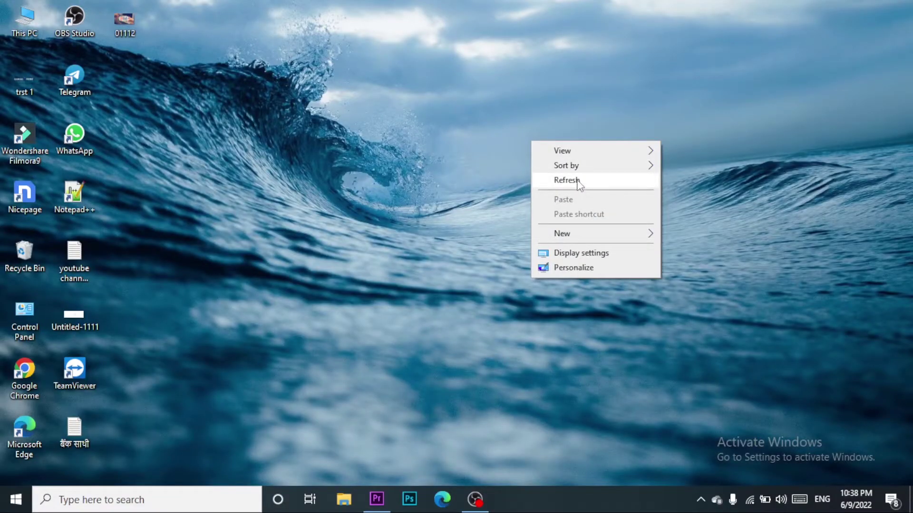
# Step: Refresh the Windows desktop using Refresh in its right-click context menu
pyautogui.rightClick(576, 179)
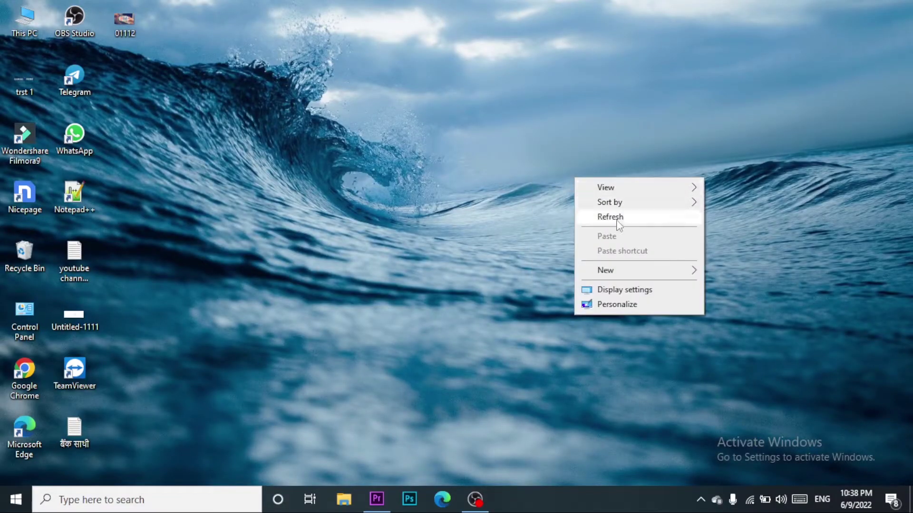
pyautogui.rightClick(568, 198)
pyautogui.rightClick(569, 224)
pyautogui.click(600, 265)
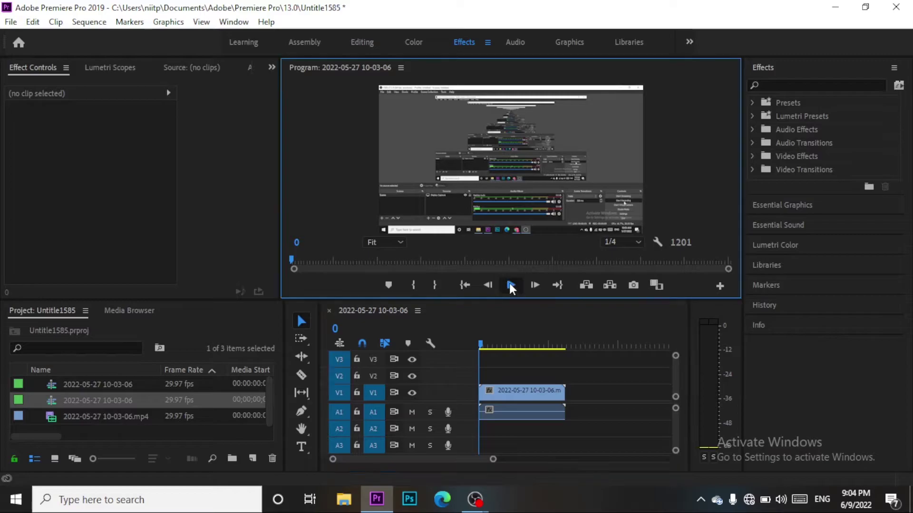
# Step: Play the sequence, then scrub the playhead through frames 377, 479 and 837
pyautogui.click(509, 284)
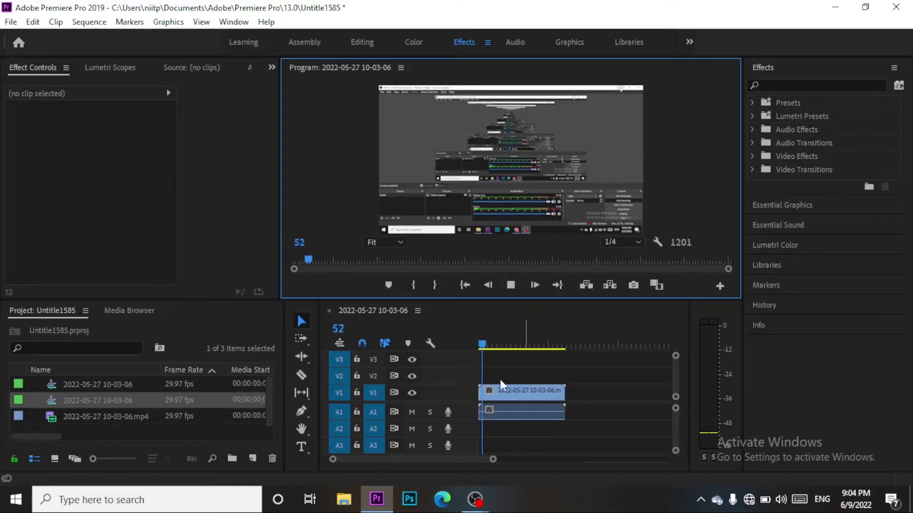
pyautogui.moveTo(486, 345); pyautogui.dragTo(514, 361)
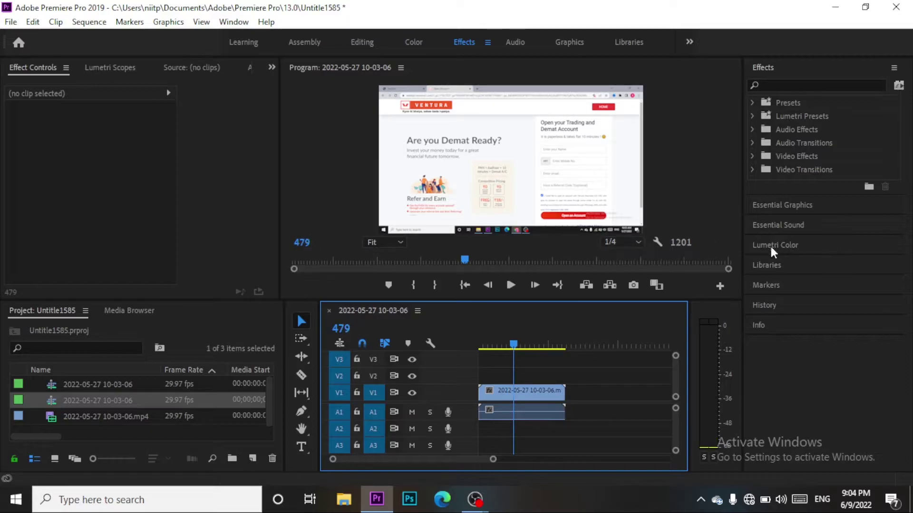
pyautogui.moveTo(513, 346)
pyautogui.mouseDown()
pyautogui.moveTo(544, 354)
pyautogui.moveTo(518, 366)
pyautogui.moveTo(486, 358)
pyautogui.mouseUp()
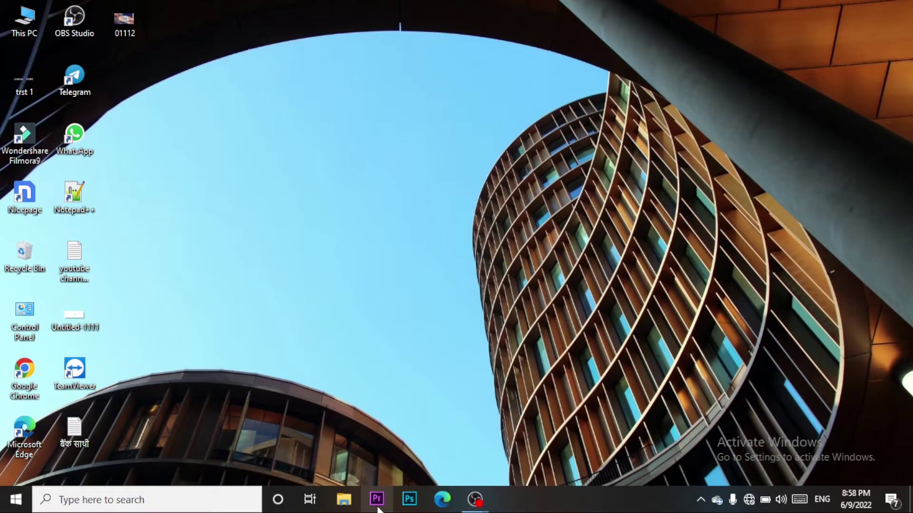
# Step: Launch Premiere Pro and create a new project named 'Untitle1585' from the Home screen
pyautogui.click(378, 508)
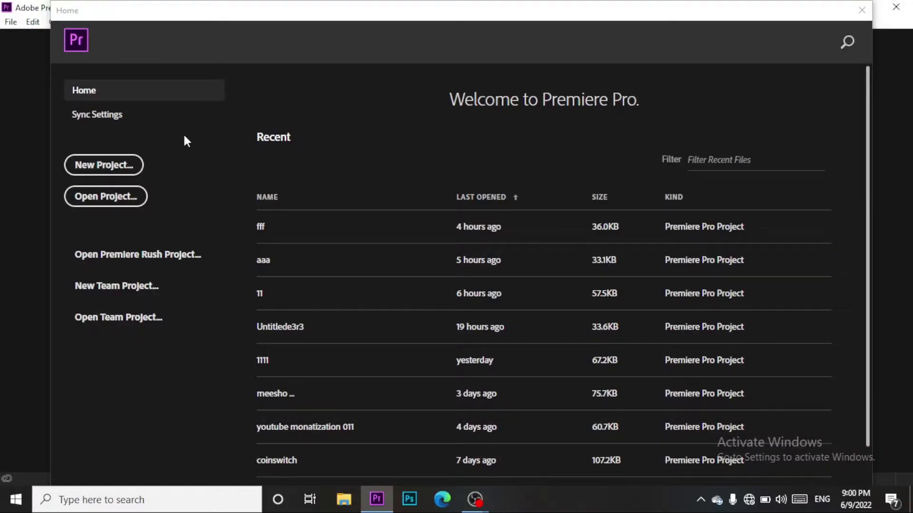
pyautogui.click(117, 171)
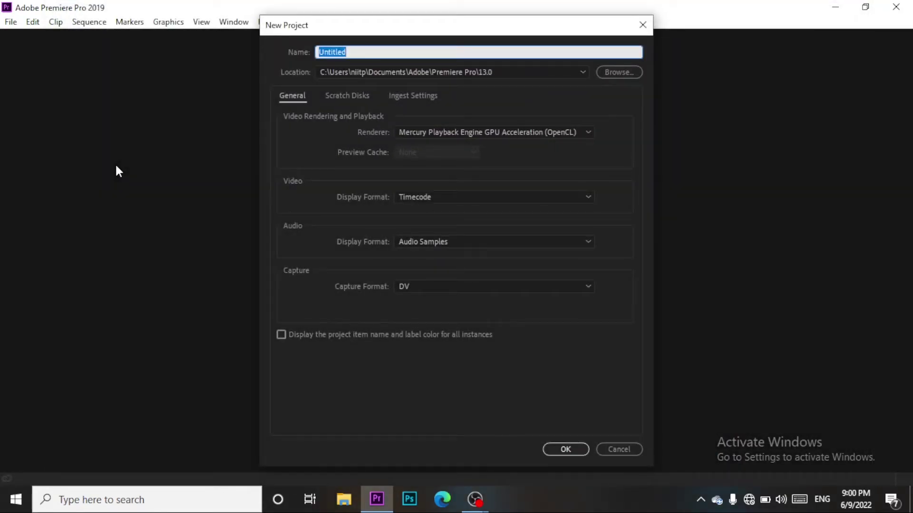
pyautogui.click(360, 53)
pyautogui.click(553, 452)
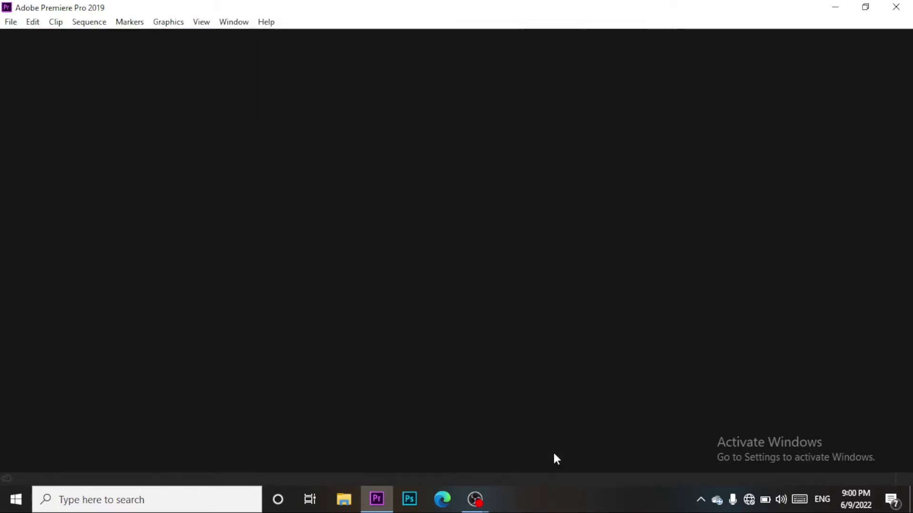
pyautogui.hotkey('ctrl', 'i')
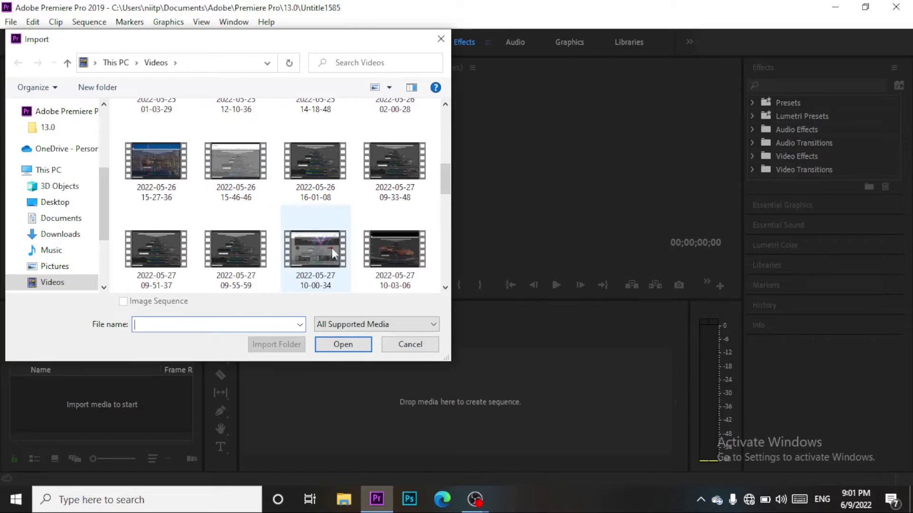
pyautogui.doubleClick(395, 249)
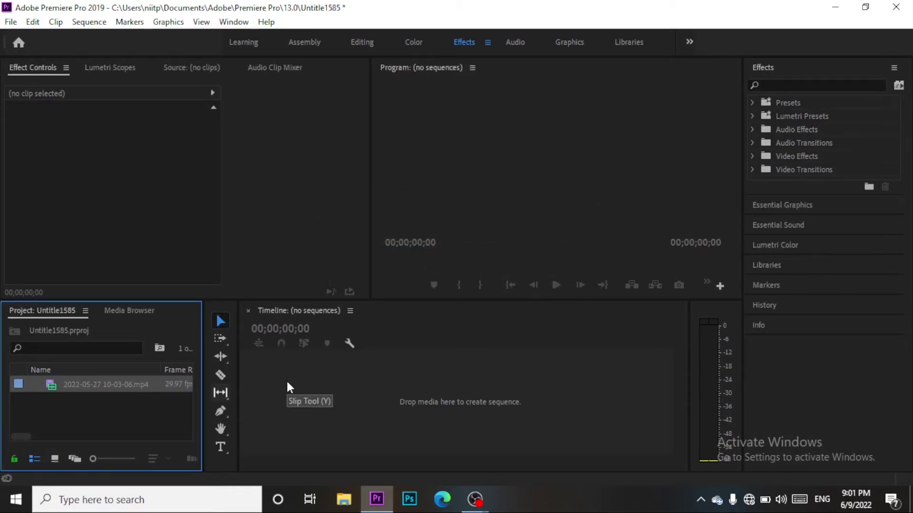
pyautogui.moveTo(287, 383); pyautogui.dragTo(287, 383)
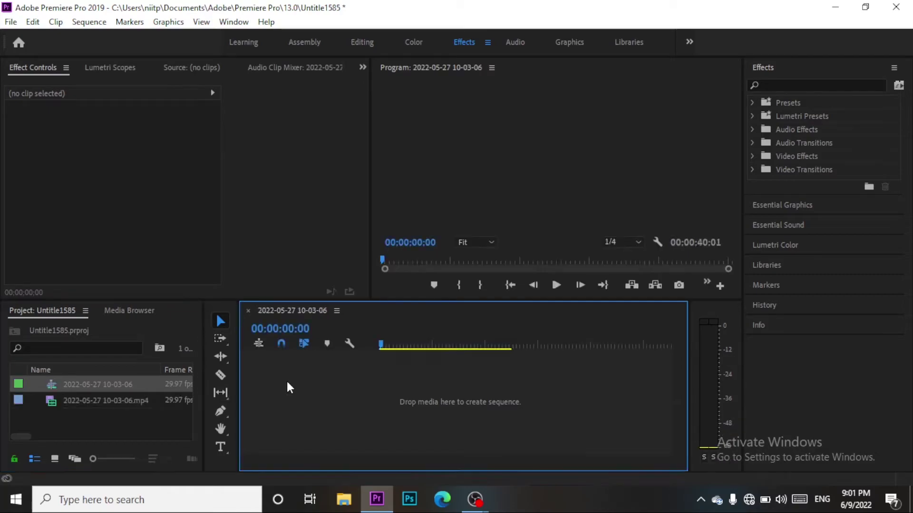
# Step: Move the playhead to 00:00:27:17, zoom the timeline out, and close the sequence
pyautogui.click(489, 345)
pyautogui.press('-')
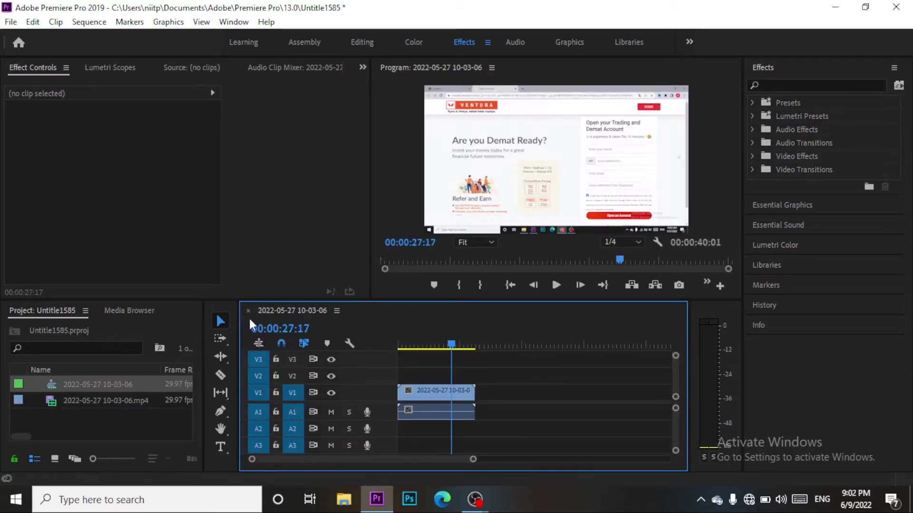
pyautogui.click(248, 311)
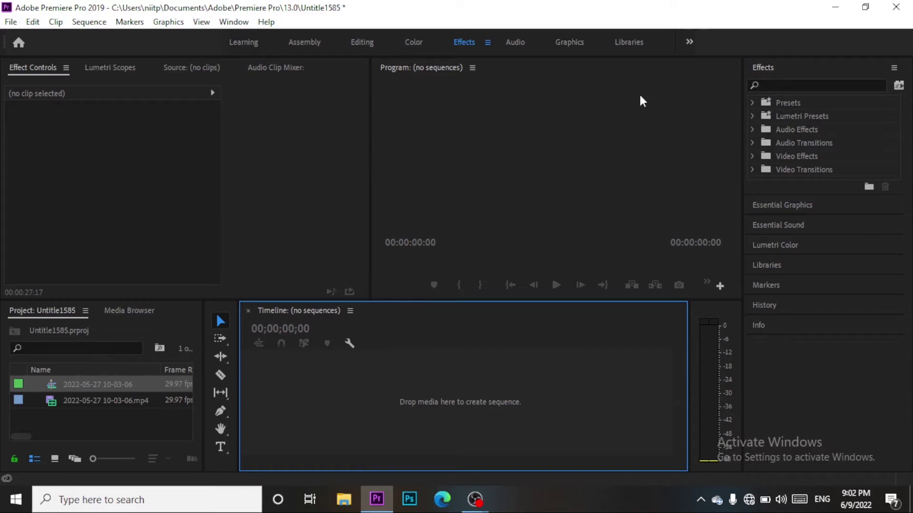
# Step: Close the Program monitor panel and reset the workspace to its saved layout
pyautogui.click(472, 68)
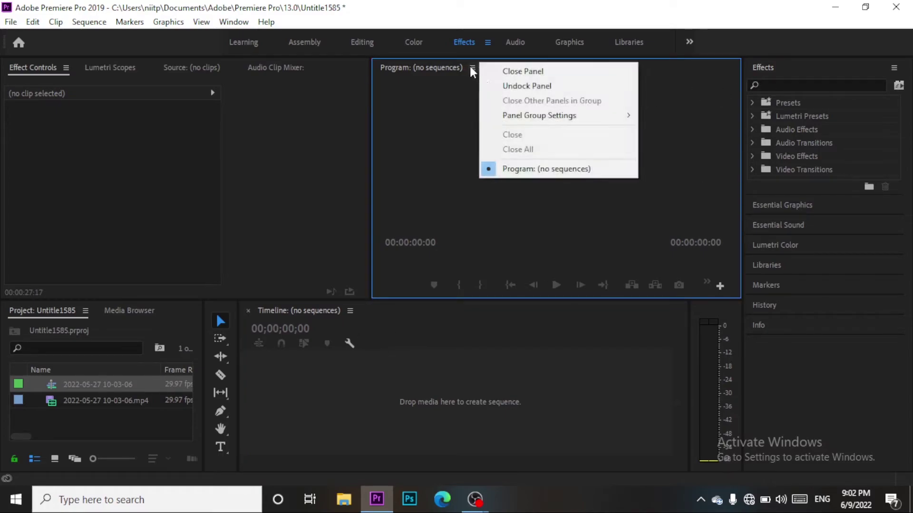
pyautogui.click(507, 71)
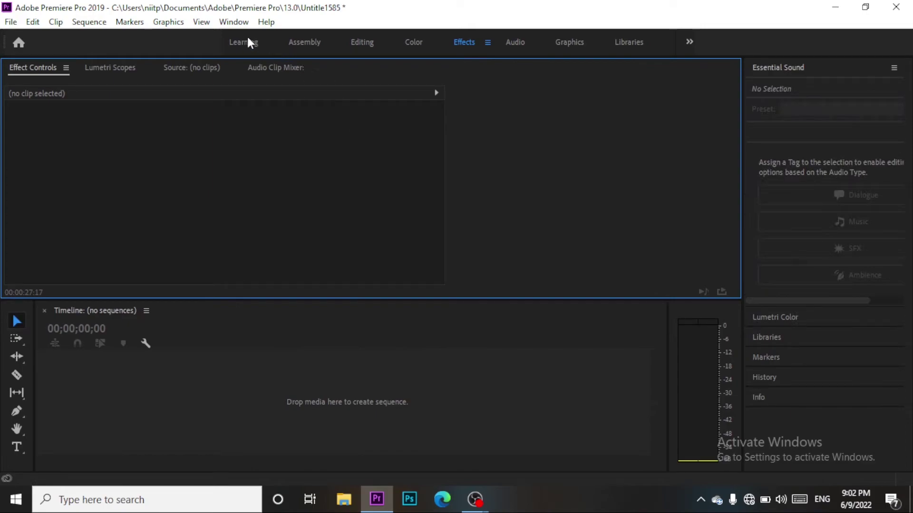
pyautogui.click(239, 21)
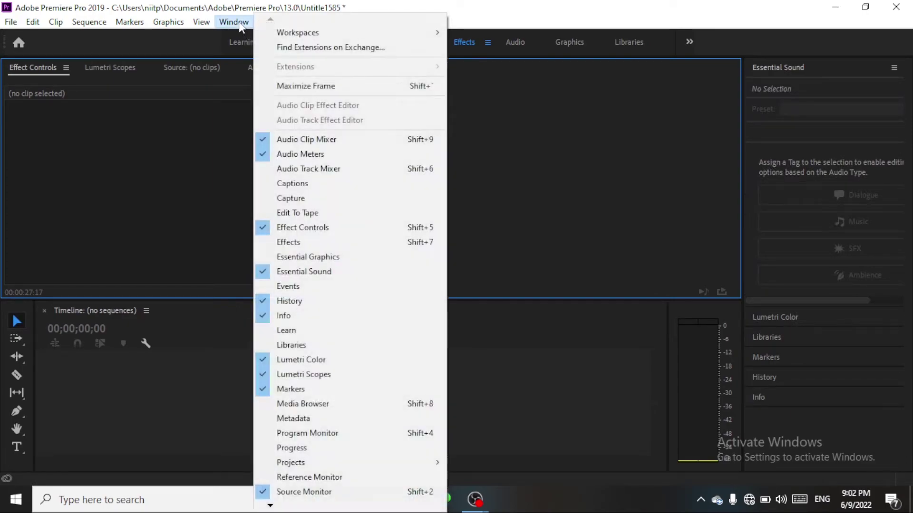
pyautogui.moveTo(296, 35)
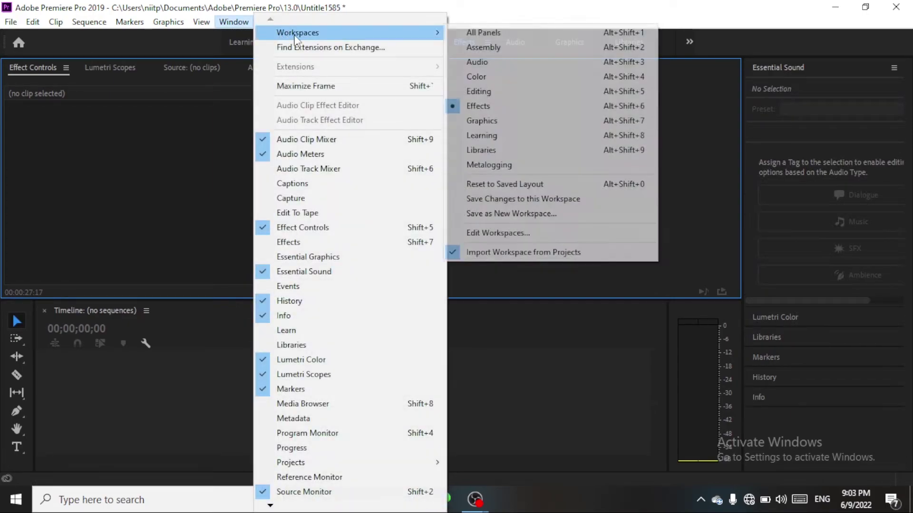
pyautogui.click(490, 185)
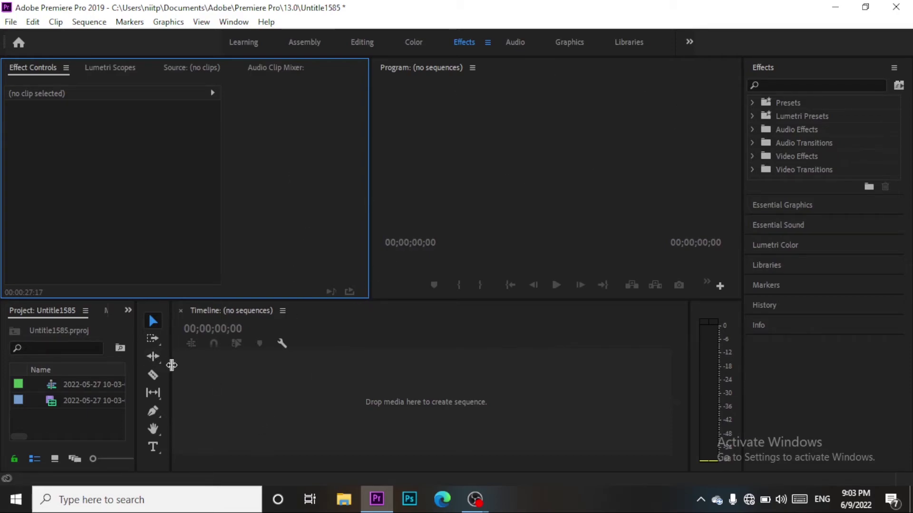
pyautogui.moveTo(170, 363); pyautogui.dragTo(285, 364)
pyautogui.moveTo(80, 402)
pyautogui.mouseDown()
pyautogui.moveTo(428, 421)
pyautogui.moveTo(392, 408)
pyautogui.mouseUp()
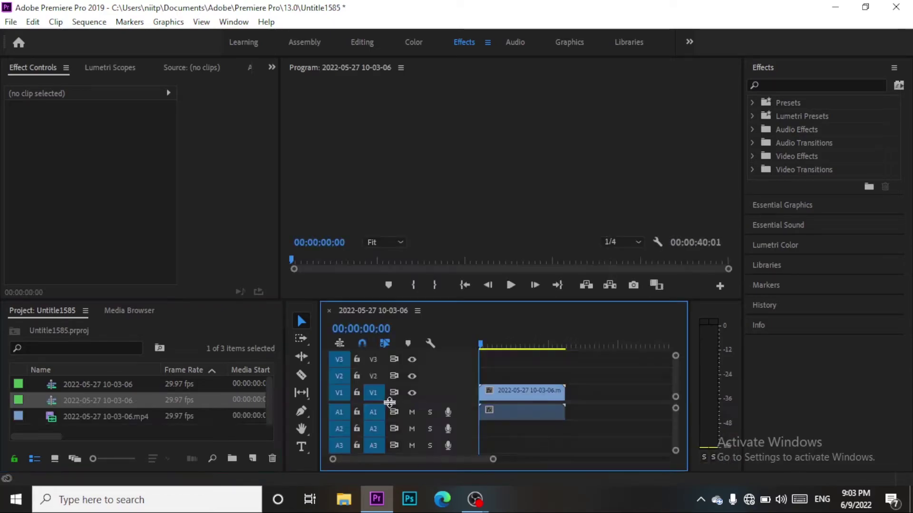
pyautogui.click(528, 288)
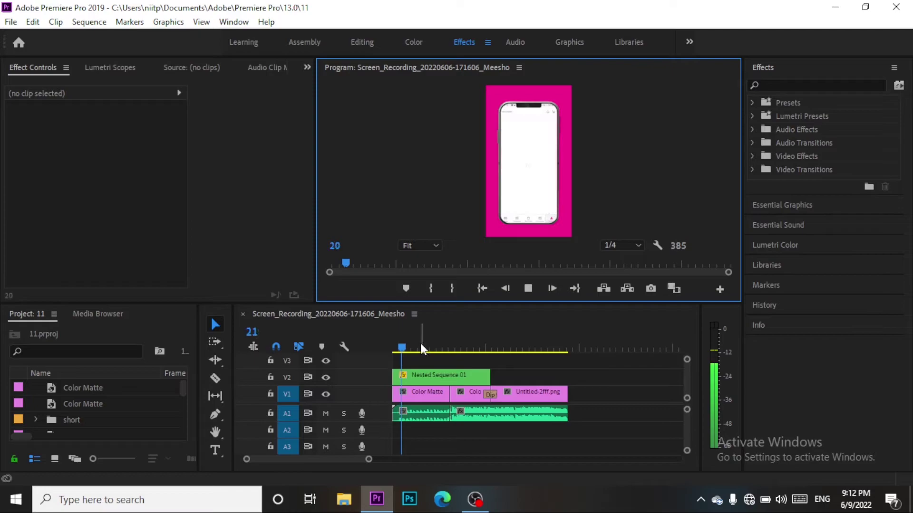
# Step: Scrub the playhead through frames 91, 479, 902 and 810, leaving it at frame 239
pyautogui.moveTo(414, 344); pyautogui.dragTo(438, 363)
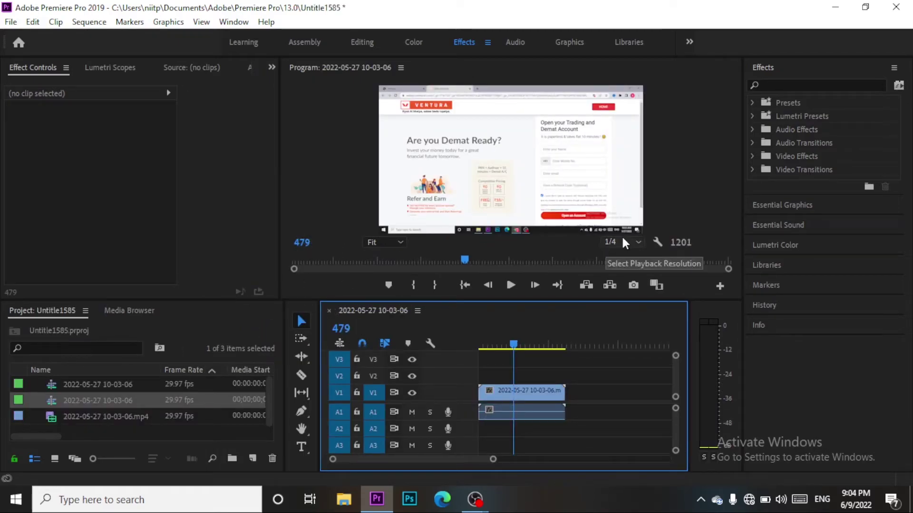
pyautogui.moveTo(514, 344)
pyautogui.mouseDown()
pyautogui.moveTo(547, 357)
pyautogui.moveTo(490, 365)
pyautogui.moveTo(499, 369)
pyautogui.moveTo(495, 361)
pyautogui.mouseUp()
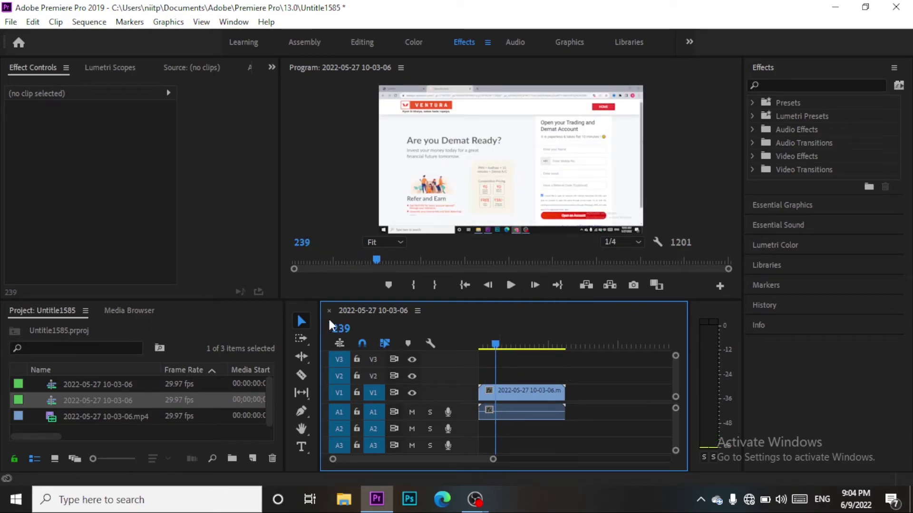
pyautogui.moveTo(301, 242); pyautogui.dragTo(332, 247)
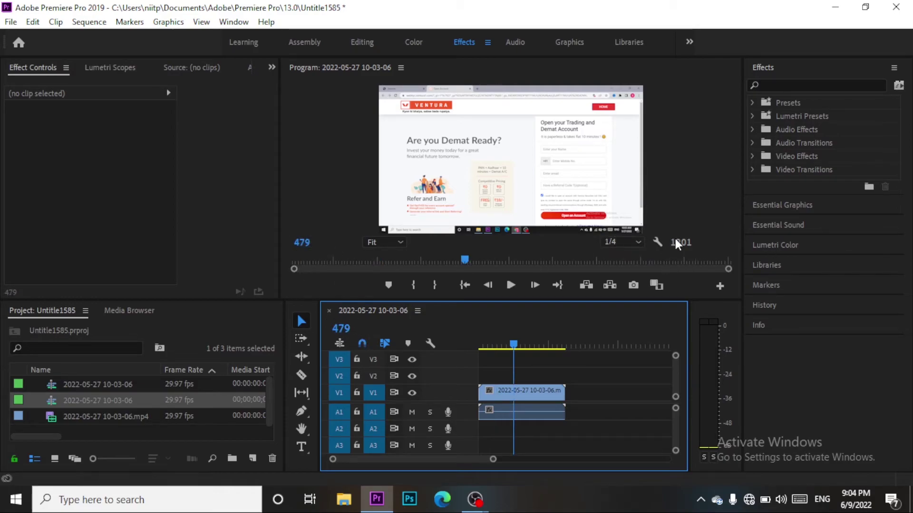
pyautogui.moveTo(514, 344)
pyautogui.mouseDown()
pyautogui.moveTo(541, 355)
pyautogui.moveTo(519, 367)
pyautogui.mouseUp()
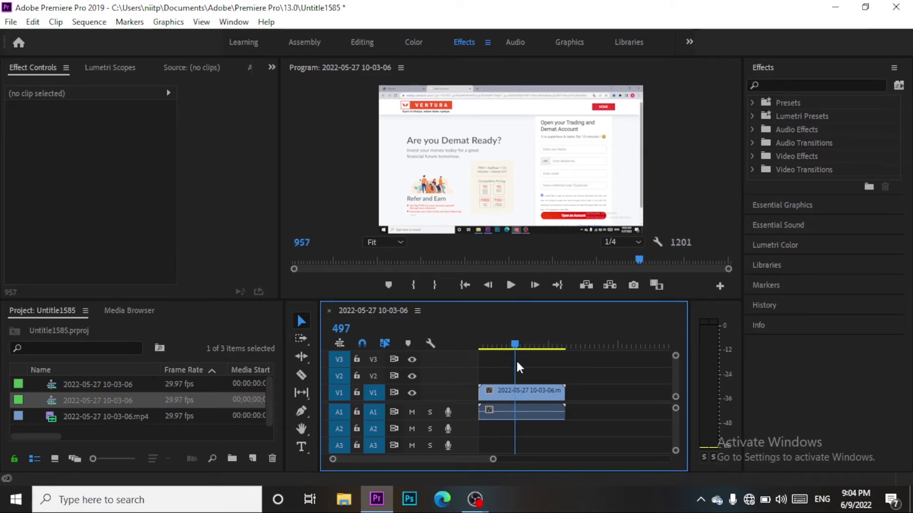
pyautogui.moveTo(519, 367); pyautogui.dragTo(495, 366)
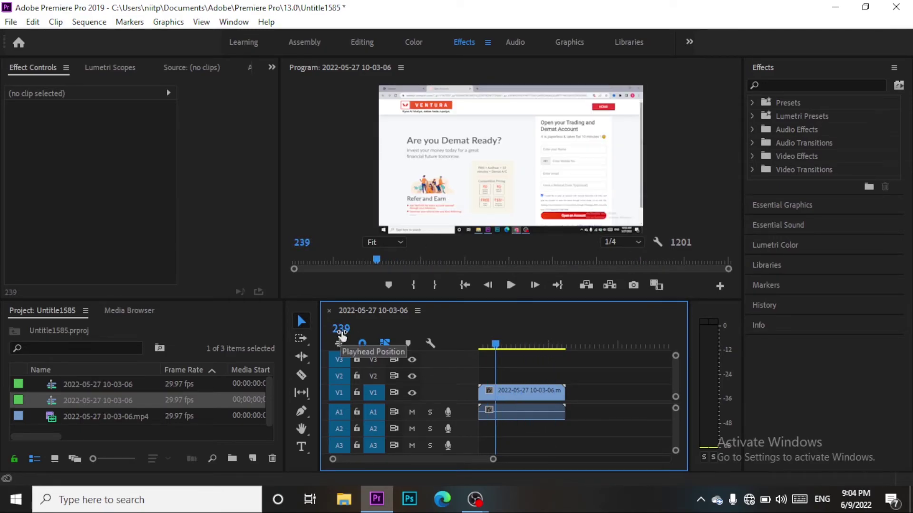
# Step: Switch the time display to 29.97 fps drop-frame timecode, now reading 00;00;07;29
pyautogui.rightClick(341, 331)
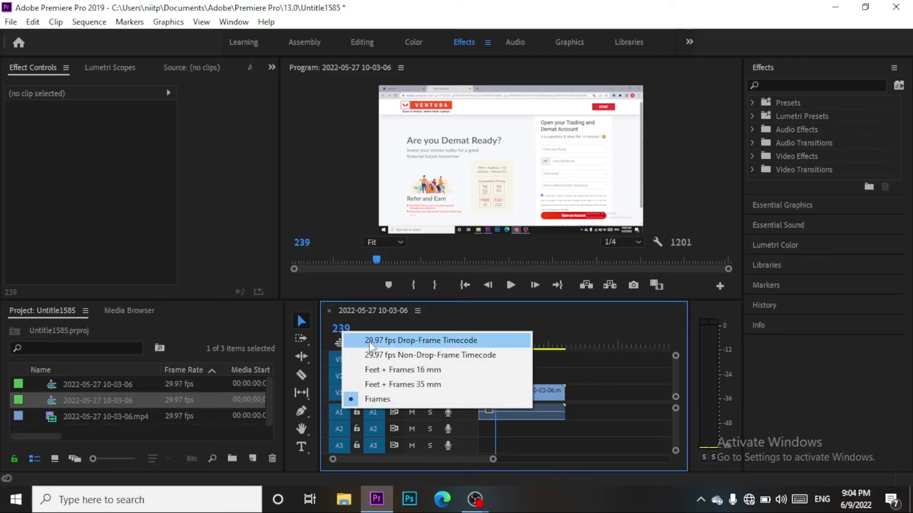
pyautogui.click(394, 341)
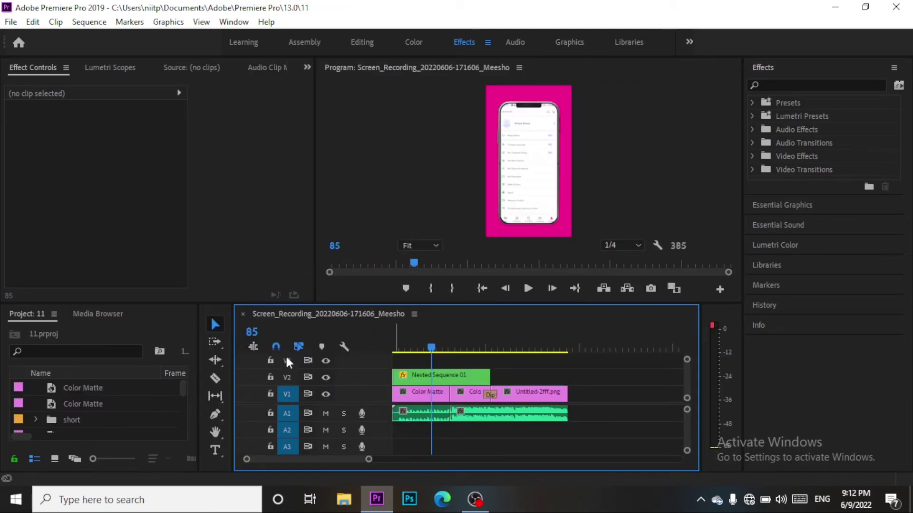
pyautogui.rightClick(254, 332)
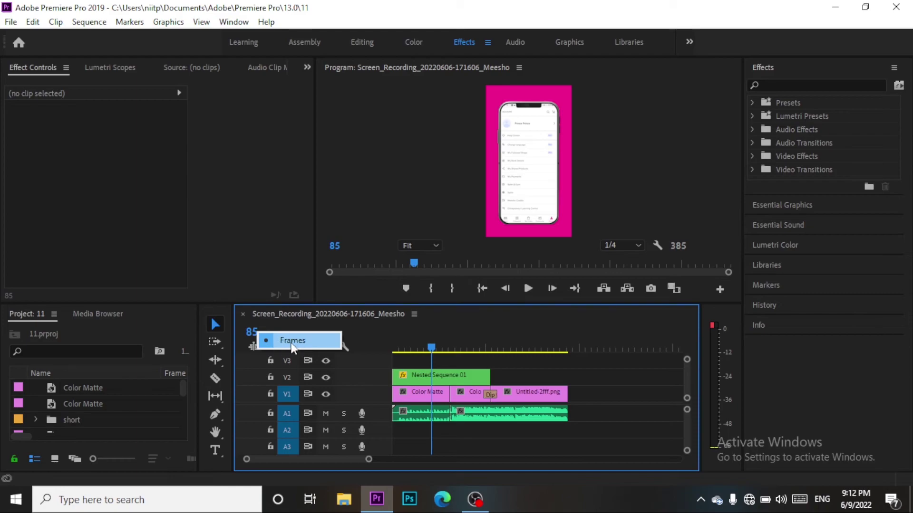
# Step: Enable Show Audio Time Units in the Program Monitor's settings menu
pyautogui.click(294, 346)
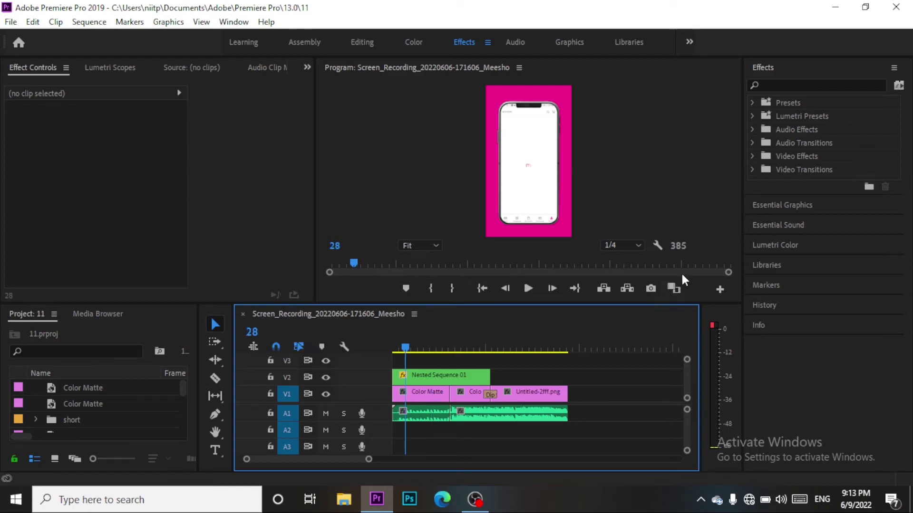
pyautogui.click(657, 246)
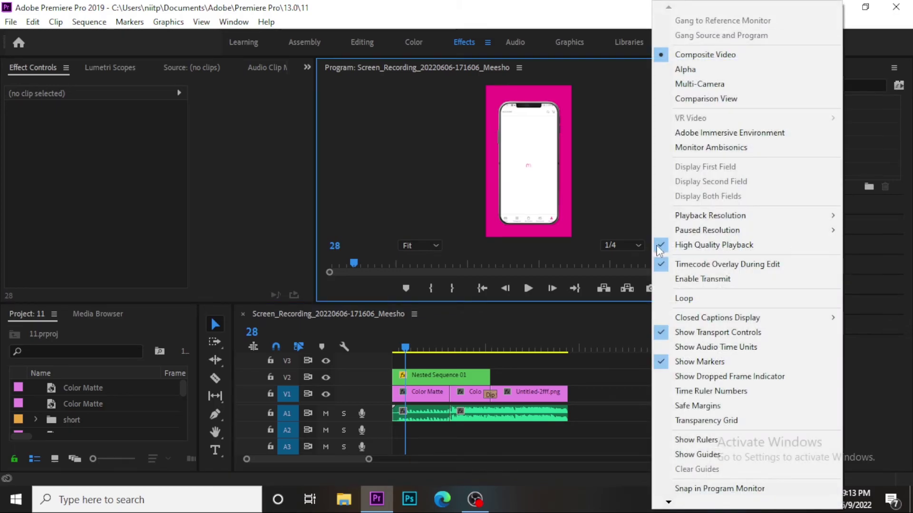
pyautogui.click(669, 347)
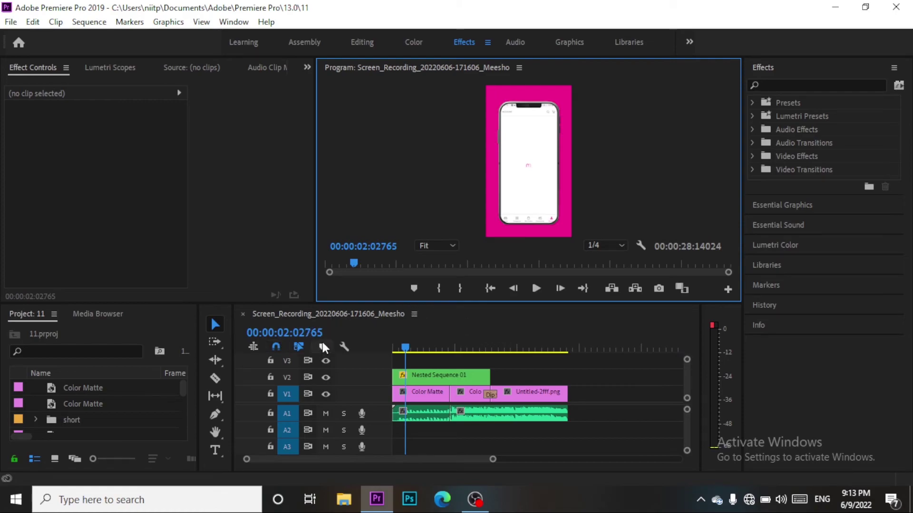
# Step: Scrub the playhead to about 00:00:09:16252 and play from there
pyautogui.moveTo(409, 346)
pyautogui.mouseDown()
pyautogui.moveTo(547, 378)
pyautogui.moveTo(430, 381)
pyautogui.mouseUp()
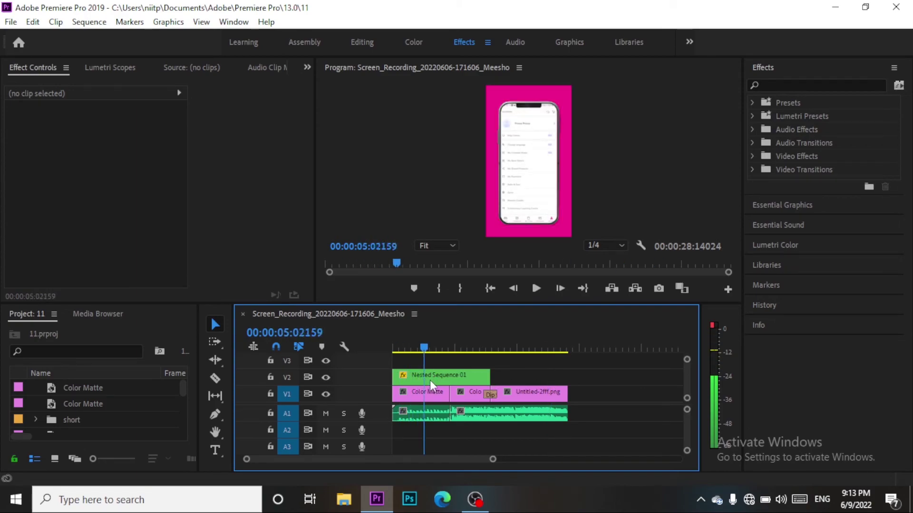
pyautogui.moveTo(430, 380); pyautogui.dragTo(450, 380)
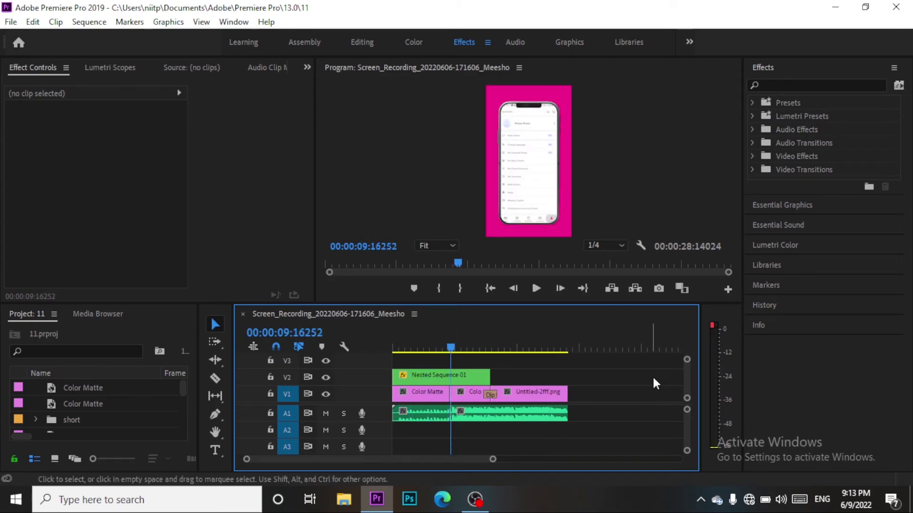
pyautogui.click(540, 286)
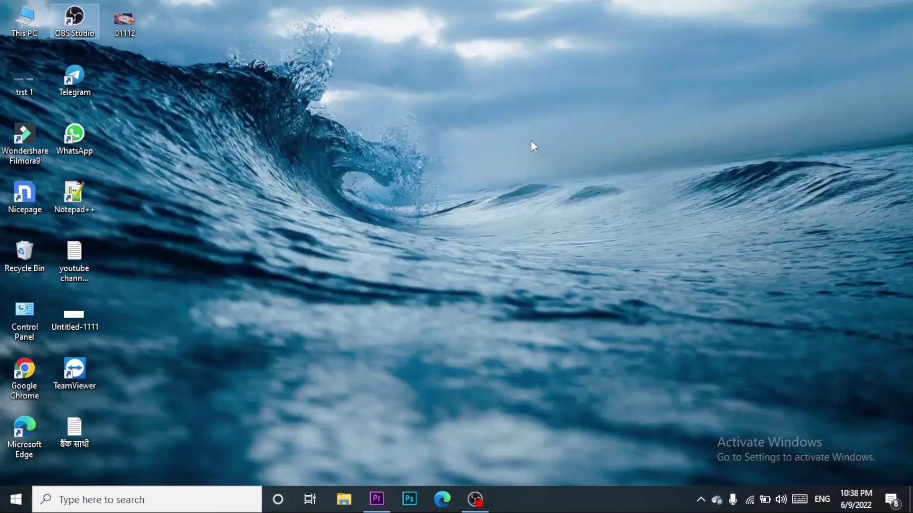
pyautogui.rightClick(530, 140)
pyautogui.click(577, 180)
pyautogui.rightClick(573, 176)
pyautogui.click(615, 218)
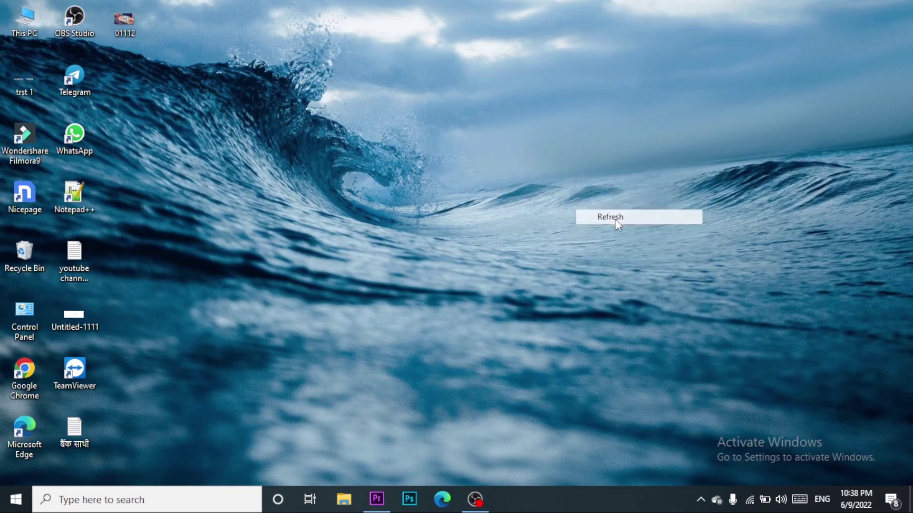
pyautogui.rightClick(568, 200)
pyautogui.click(604, 239)
pyautogui.rightClick(568, 224)
pyautogui.click(602, 265)
pyautogui.rightClick(540, 210)
pyautogui.click(581, 247)
pyautogui.click(590, 246)
pyautogui.rightClick(554, 222)
pyautogui.click(589, 262)
pyautogui.rightClick(553, 222)
pyautogui.click(599, 267)
pyautogui.rightClick(572, 238)
pyautogui.click(603, 280)
pyautogui.rightClick(562, 240)
pyautogui.click(597, 281)
pyautogui.rightClick(566, 228)
pyautogui.click(598, 268)
pyautogui.rightClick(563, 231)
pyautogui.click(598, 272)
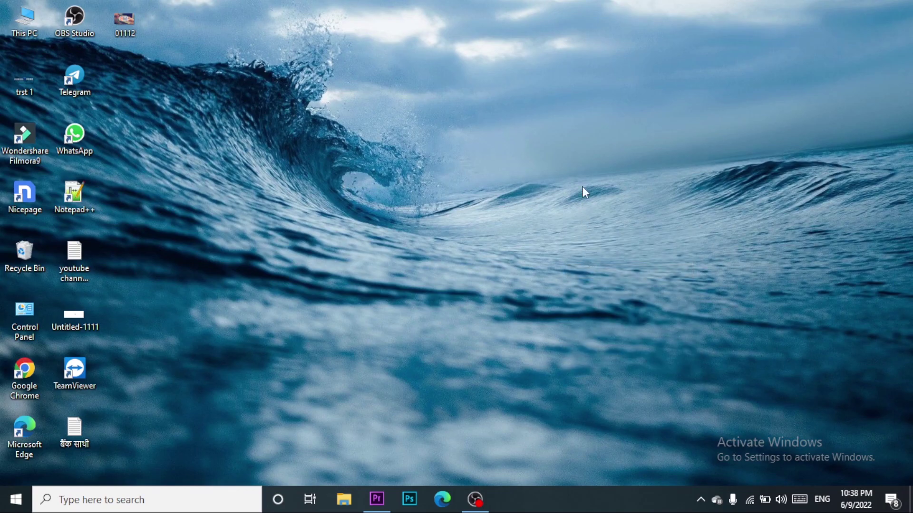